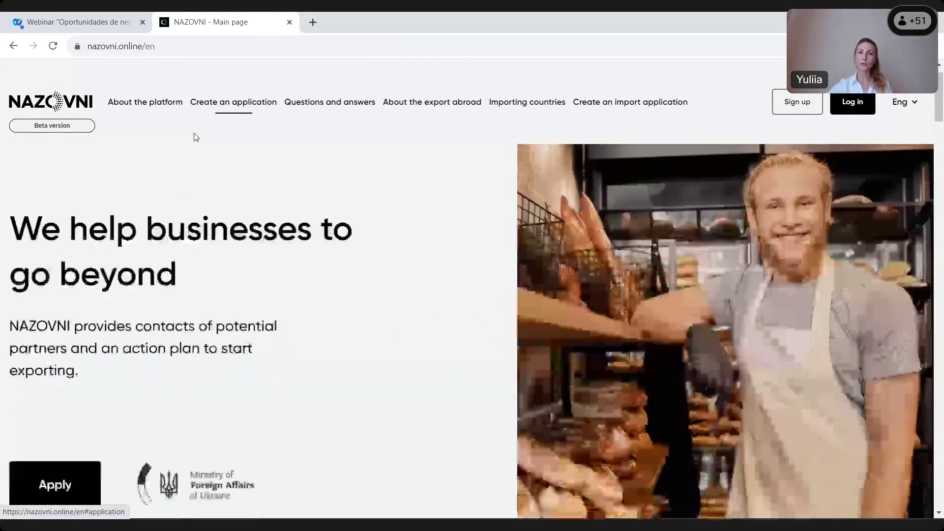
# Open the import application form from the NAZOVNI main page and skim its fields through to the end
pyautogui.scroll(15, 339, 323)
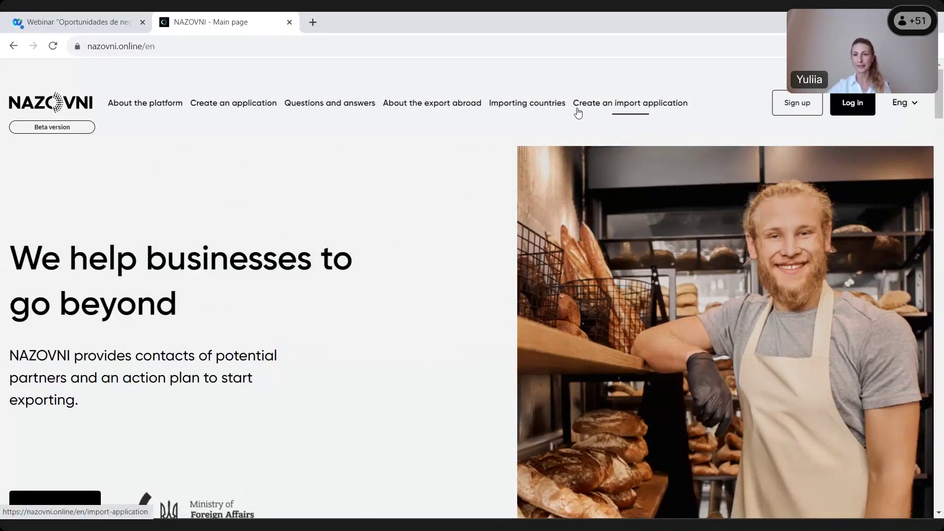
pyautogui.click(593, 108)
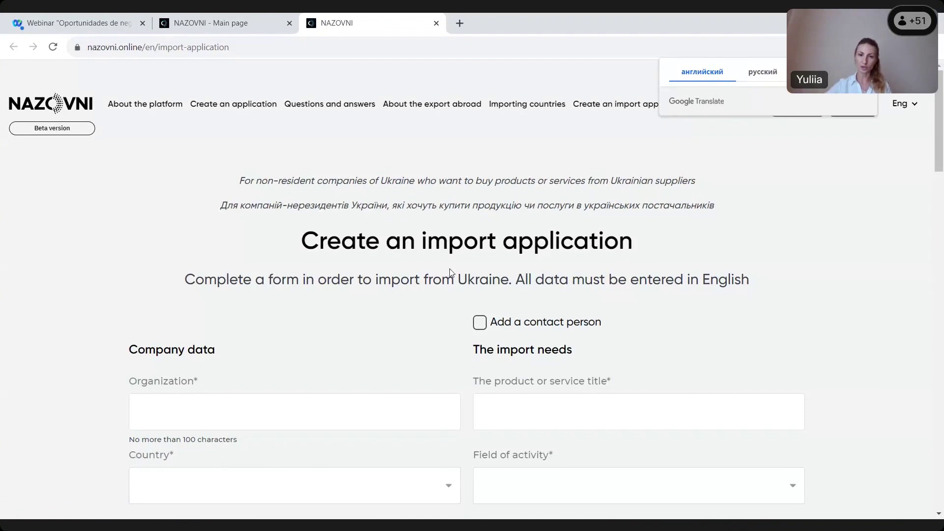
pyautogui.scroll(-6, 246, 300)
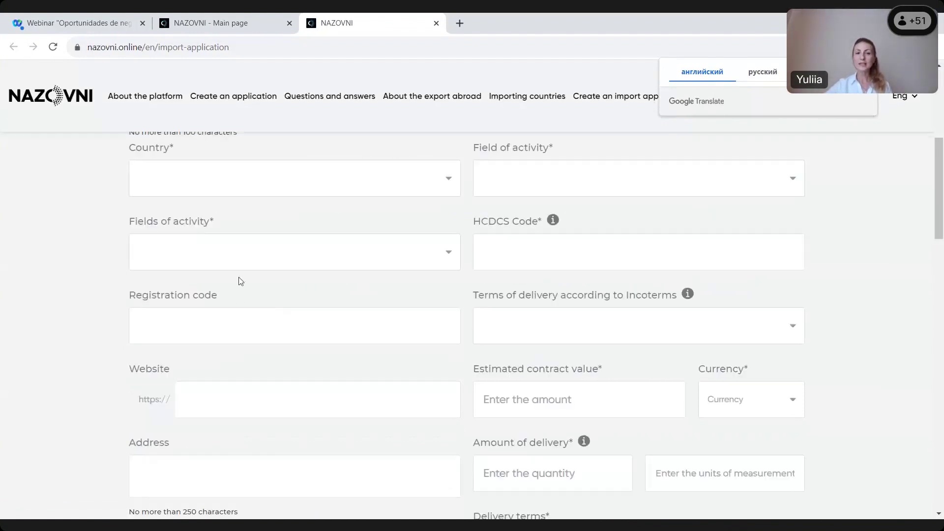
pyautogui.scroll(-6, 350, 357)
pyautogui.scroll(-12, 340, 362)
pyautogui.scroll(20, 364, 373)
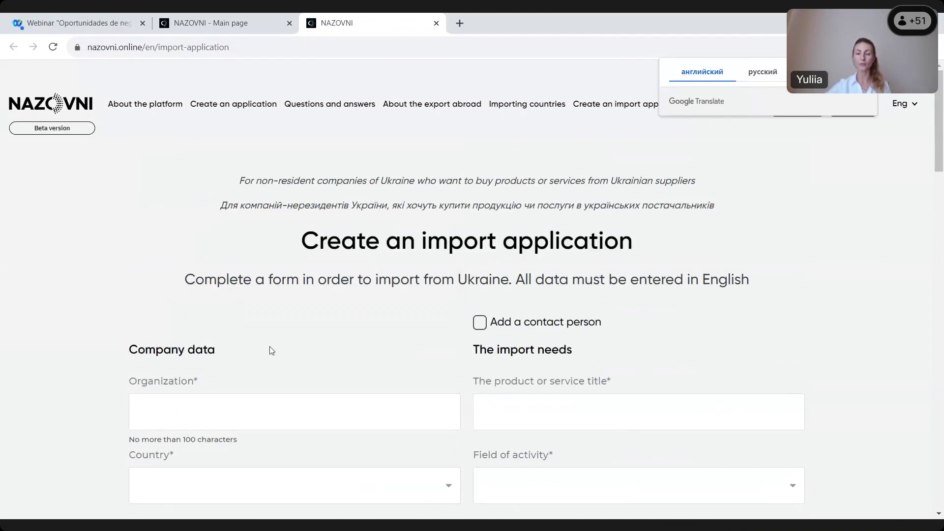
# Examine the two parts of the import application form, Company data and The import needs
pyautogui.moveTo(475, 358); pyautogui.dragTo(566, 363)
pyautogui.click(577, 357)
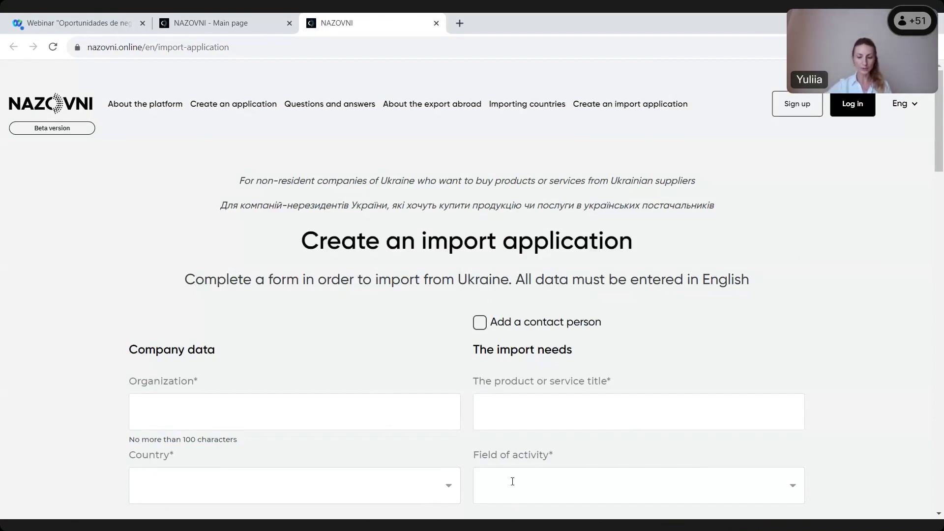
pyautogui.scroll(-6, 295, 345)
pyautogui.scroll(6, 275, 345)
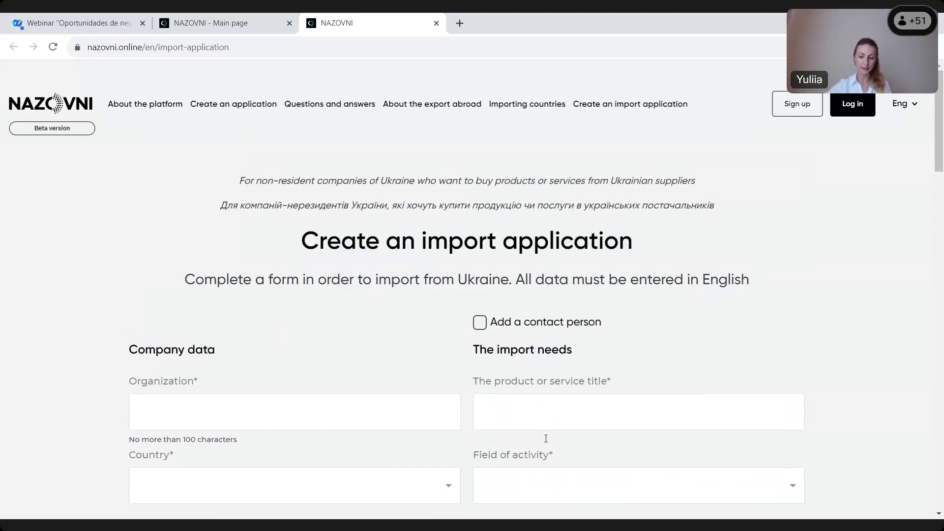
pyautogui.click(197, 382)
pyautogui.scroll(-6, 368, 399)
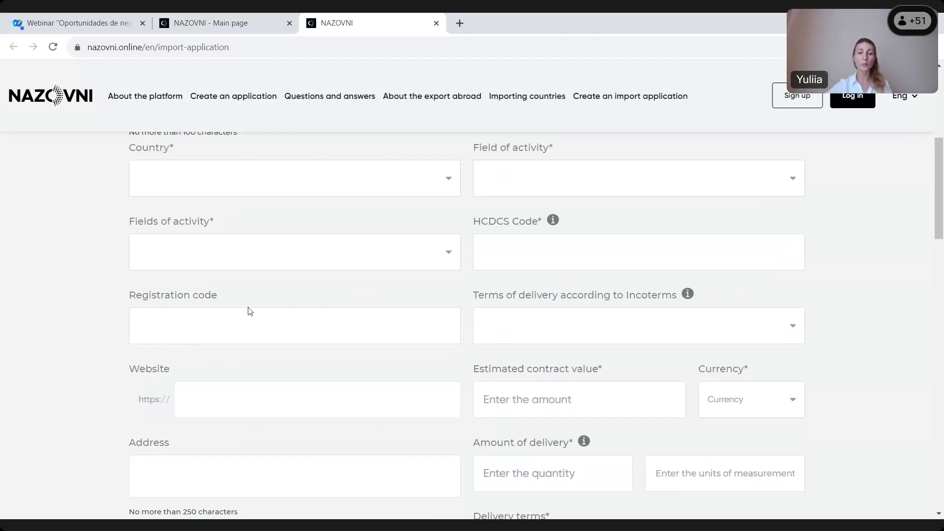
pyautogui.scroll(6, 253, 319)
pyautogui.moveTo(105, 341); pyautogui.dragTo(69, 348)
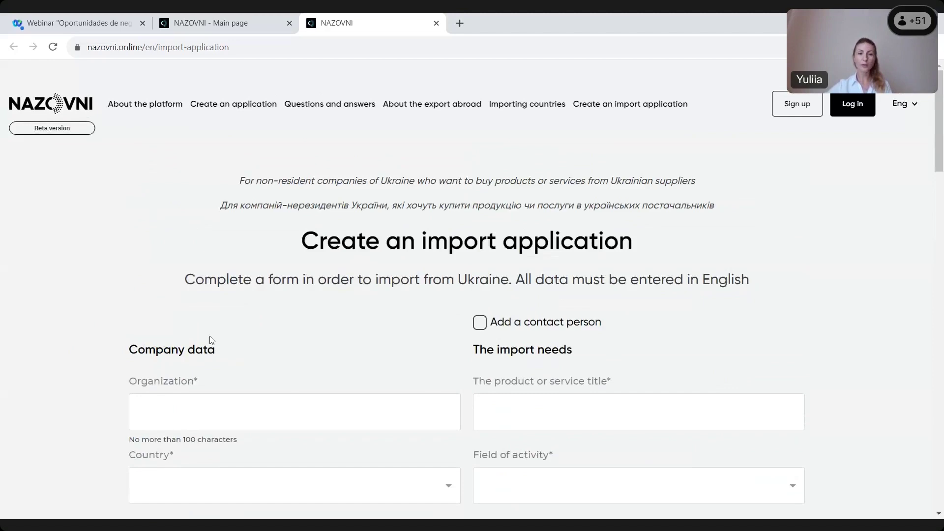
pyautogui.tripleClick(238, 357)
pyautogui.click(295, 352)
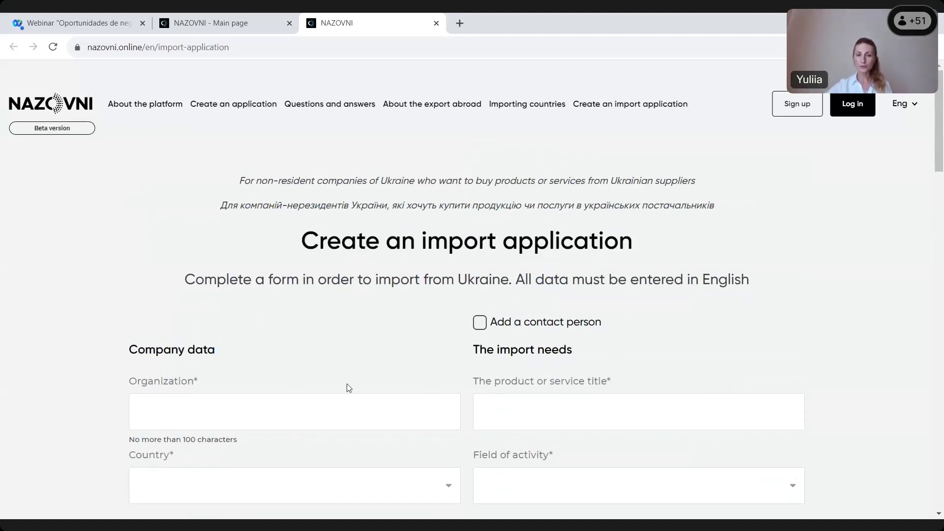
# Go to the Organization field under Company data and view the options offered for Country
pyautogui.click(246, 397)
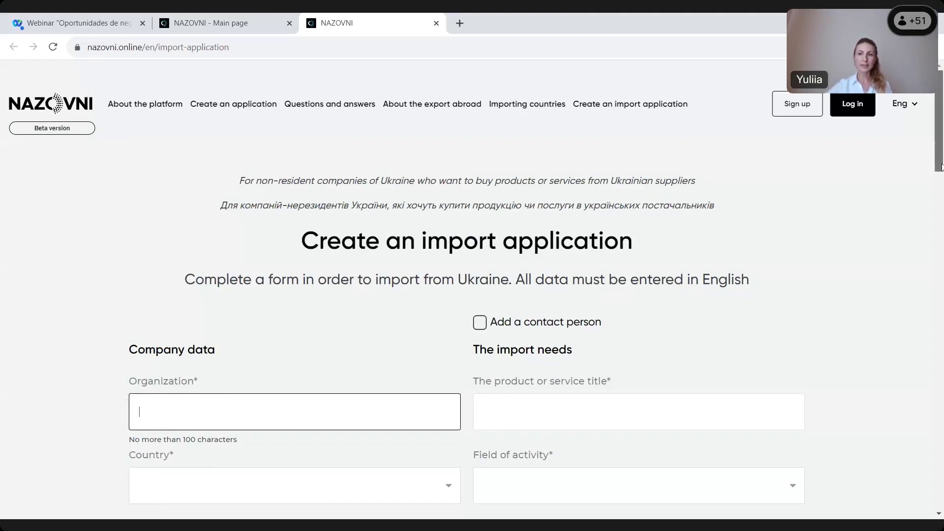
pyautogui.moveTo(941, 159); pyautogui.dragTo(942, 193)
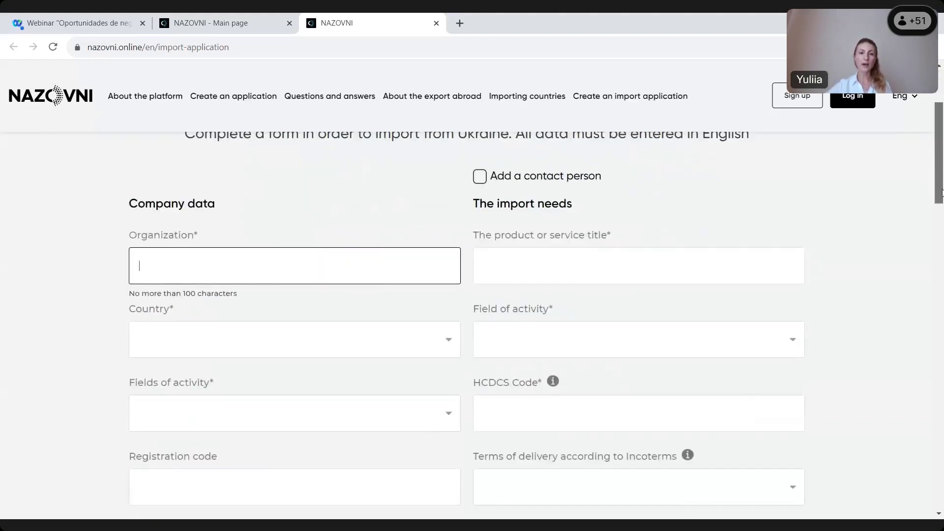
pyautogui.click(445, 338)
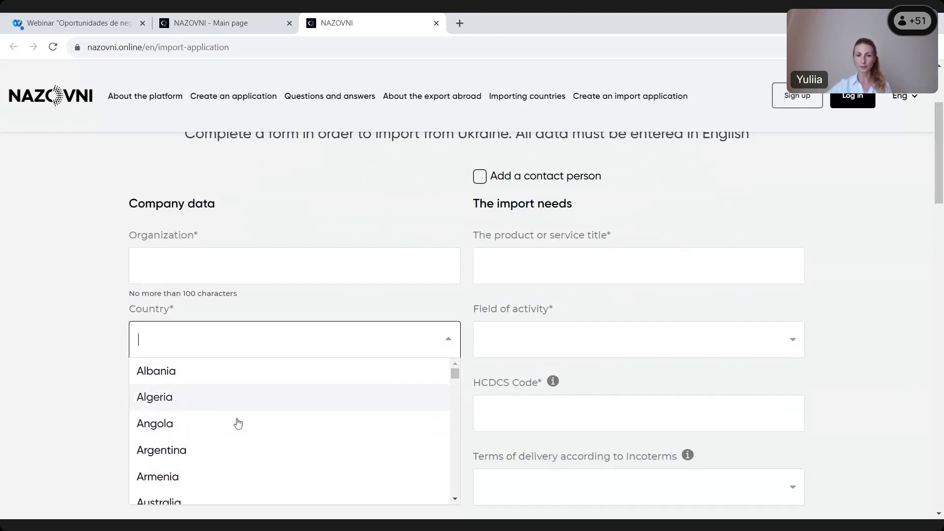
pyautogui.click(83, 405)
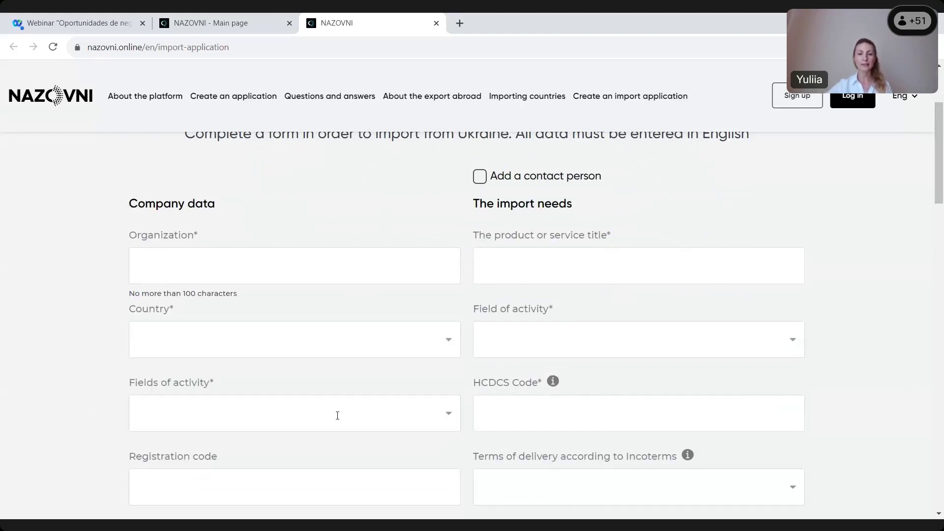
# View the industries offered for Fields of activity under Company data, without choosing one, and go to the Address field
pyautogui.click(236, 414)
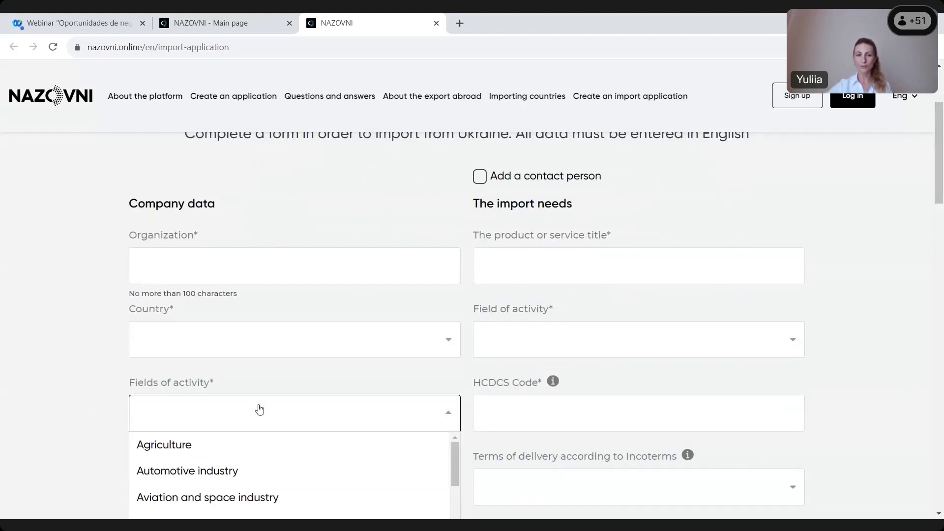
pyautogui.scroll(-6, 266, 411)
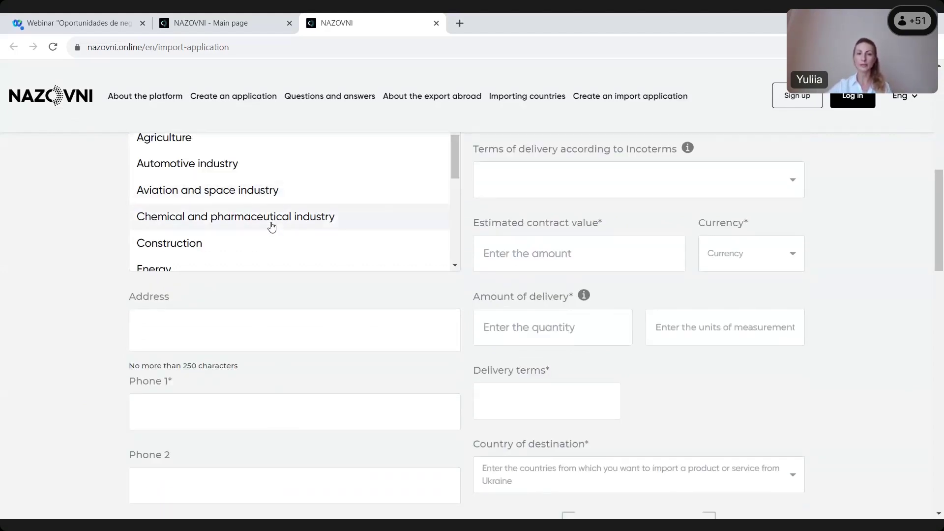
pyautogui.moveTo(456, 166); pyautogui.dragTo(453, 188)
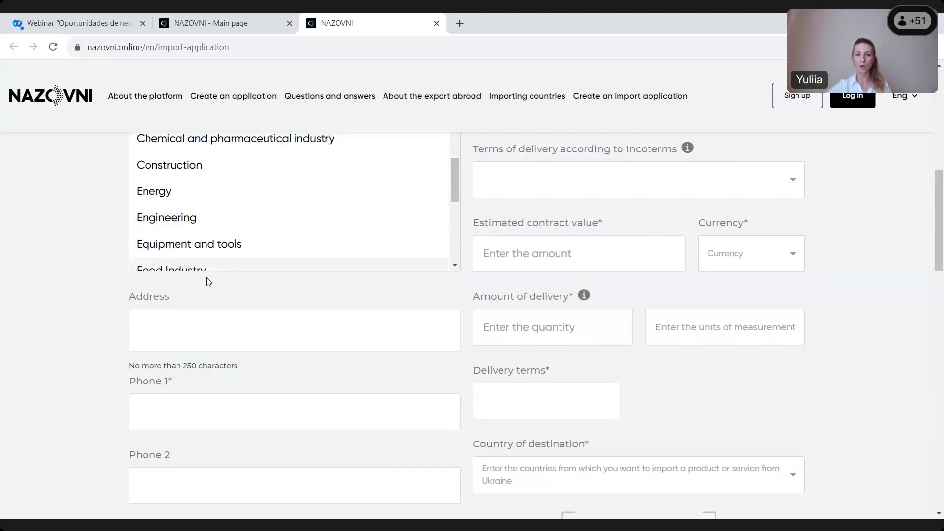
pyautogui.click(263, 319)
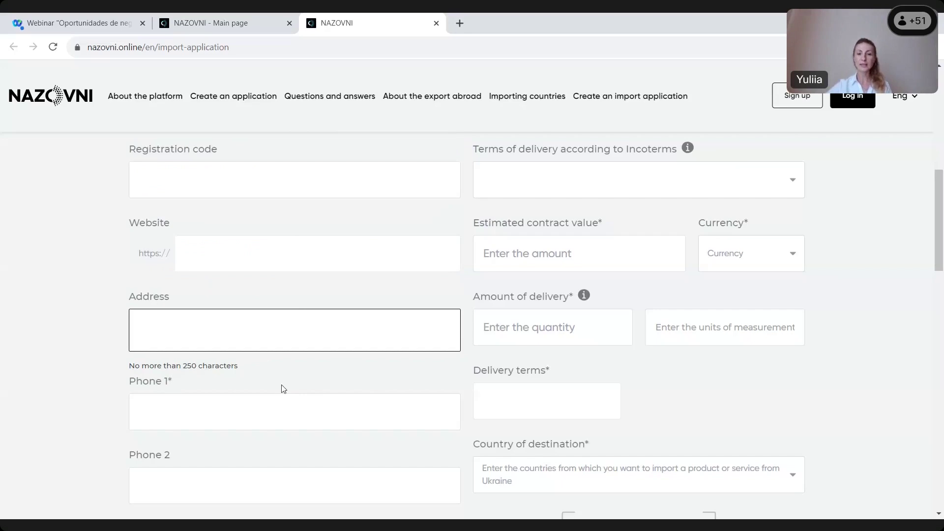
# Review the phone, email, social network and First name fields of the company data
pyautogui.scroll(-6, 255, 379)
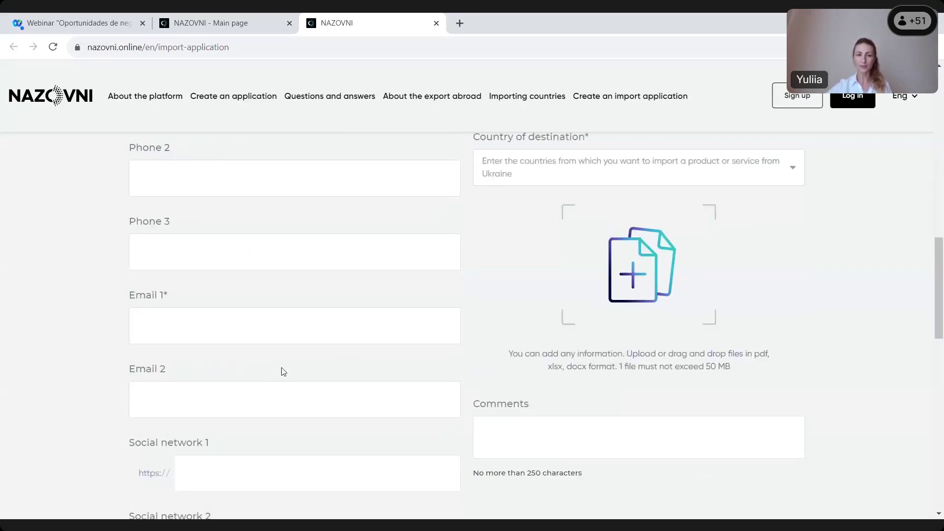
pyautogui.scroll(6, 280, 372)
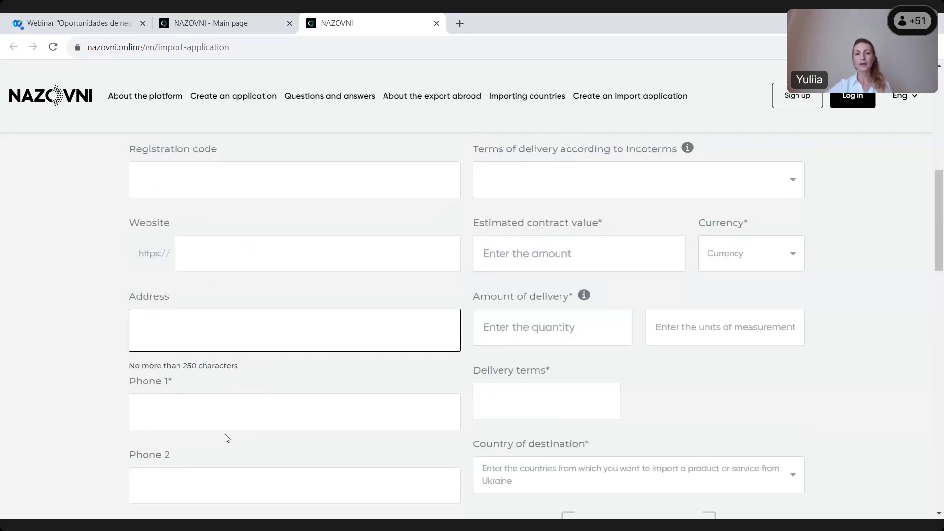
pyautogui.scroll(-6, 226, 428)
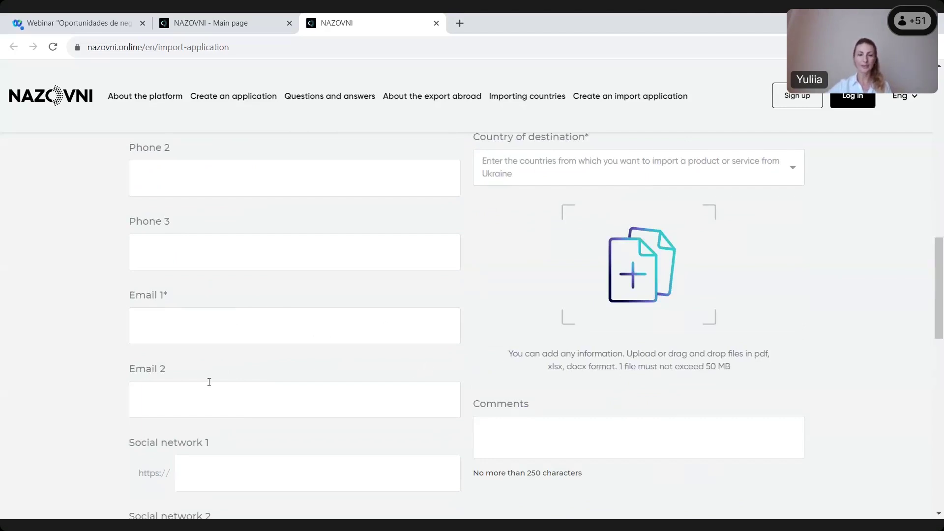
pyautogui.scroll(-6, 217, 374)
pyautogui.click(286, 167)
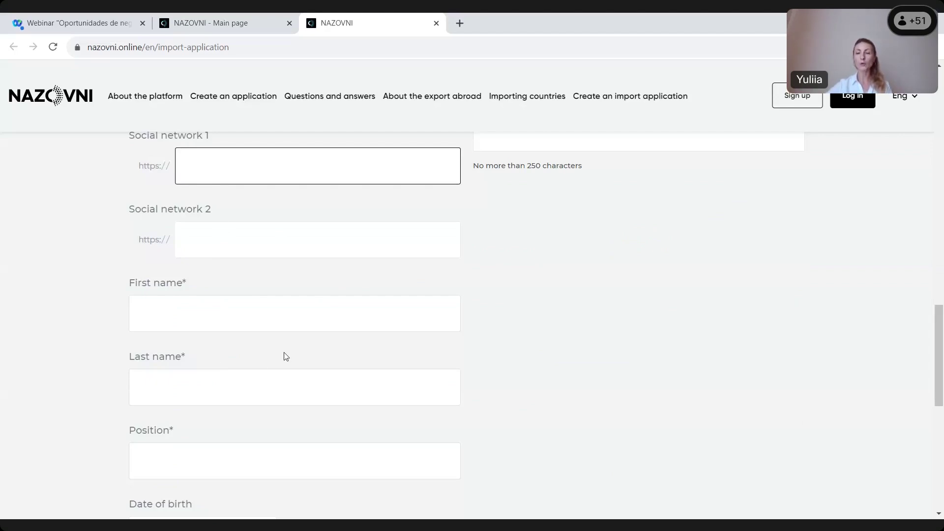
pyautogui.click(248, 312)
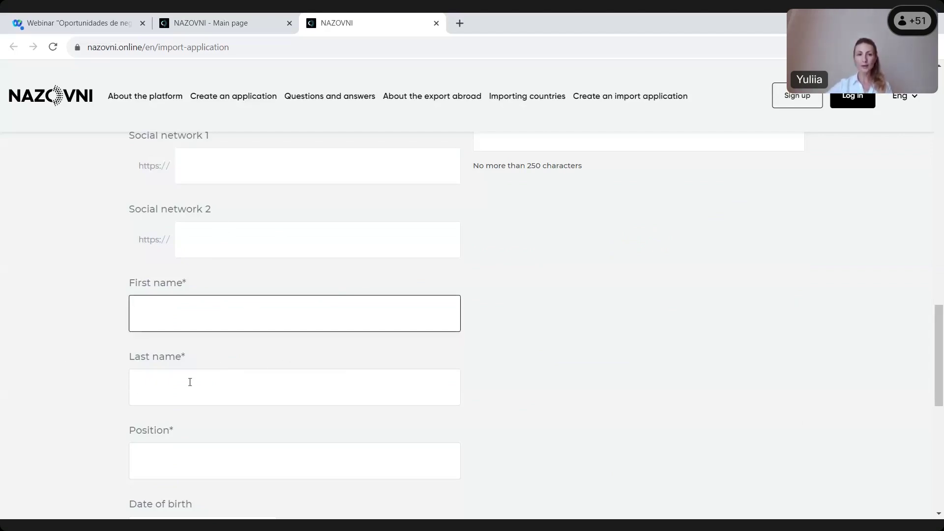
# Check the Date of birth calendar without picking a date, and go to the Additional Information field
pyautogui.scroll(-6, 189, 382)
pyautogui.click(200, 213)
pyautogui.click(373, 258)
pyautogui.click(242, 228)
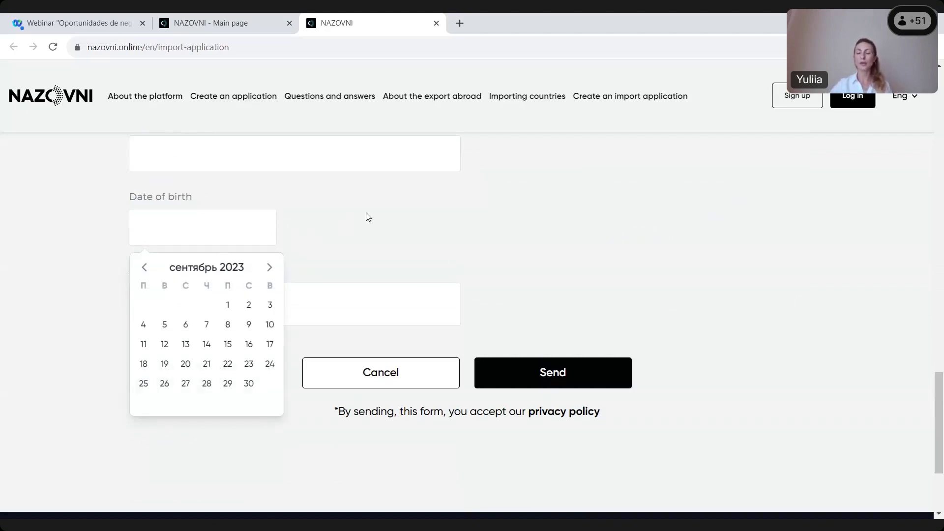
pyautogui.click(304, 224)
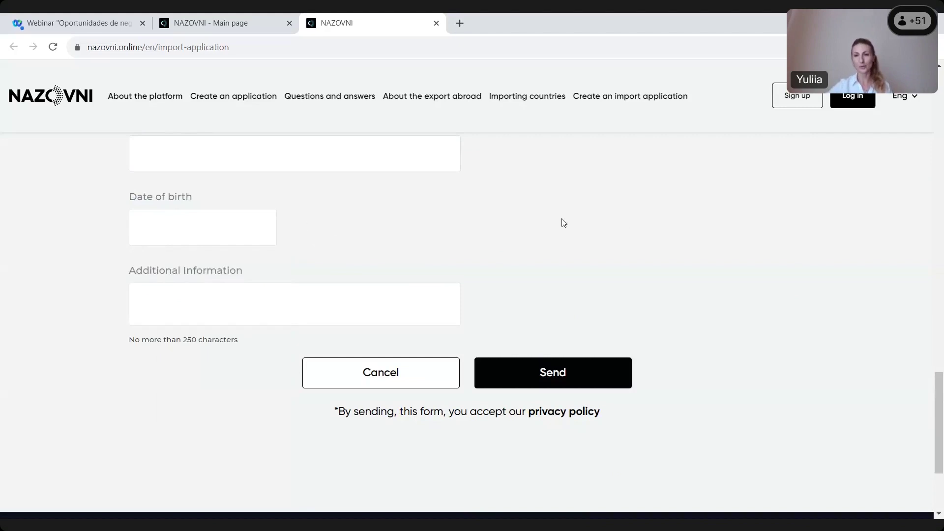
pyautogui.click(206, 305)
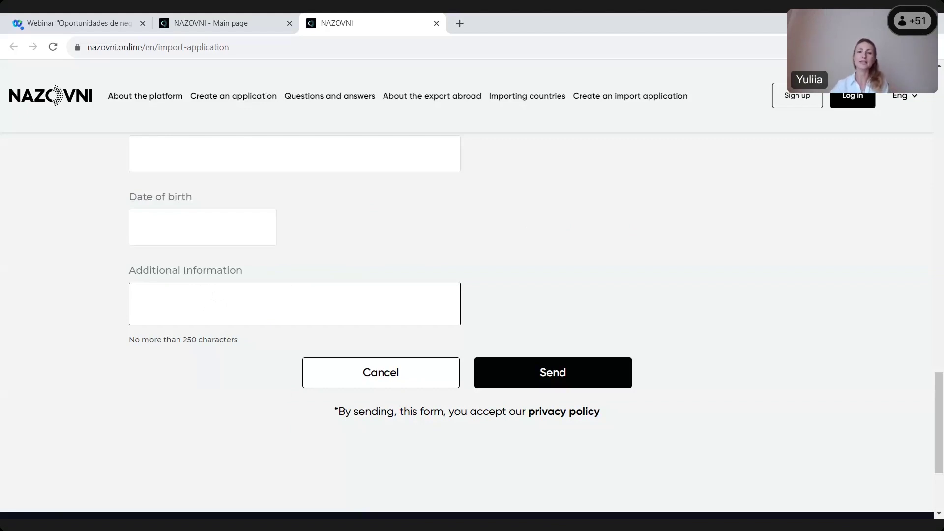
# Return to The import needs part of the form and go to the product or service title field
pyautogui.scroll(10, 334, 316)
pyautogui.scroll(8, 580, 332)
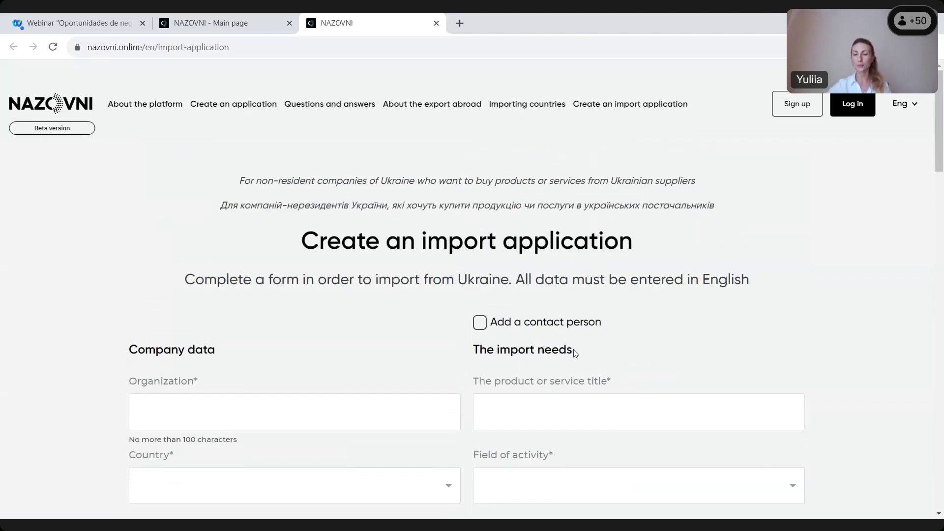
pyautogui.moveTo(575, 354); pyautogui.dragTo(594, 362)
pyautogui.click(616, 419)
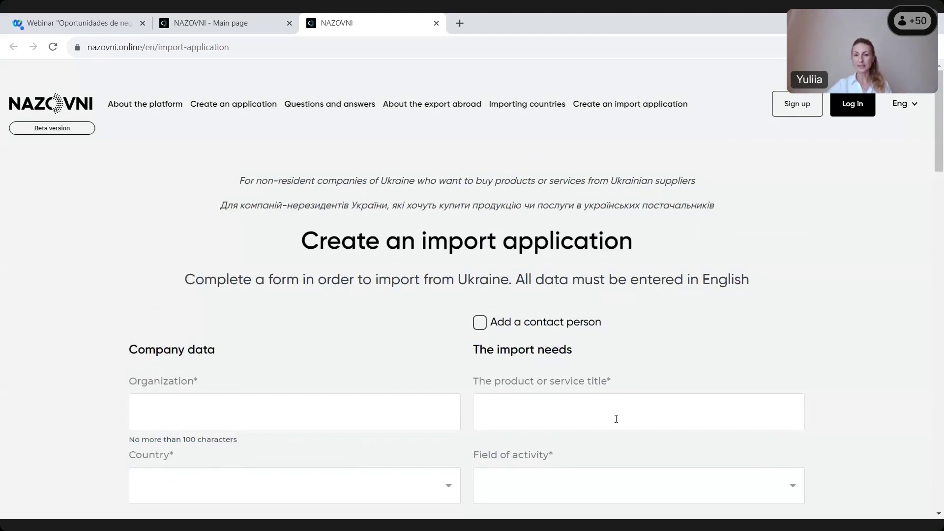
pyautogui.click(511, 417)
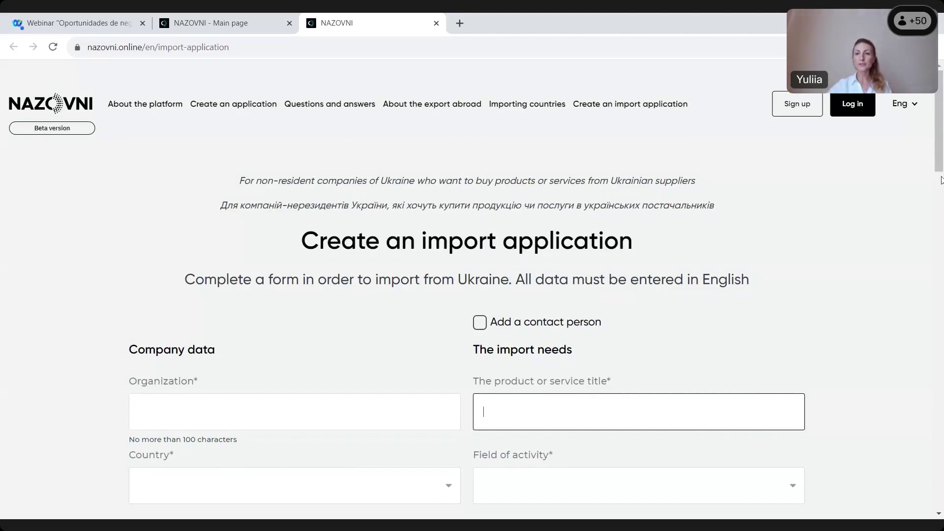
# View the industries offered for Field of activity under The import needs, without choosing one
pyautogui.scroll(-2, 941, 180)
pyautogui.click(793, 411)
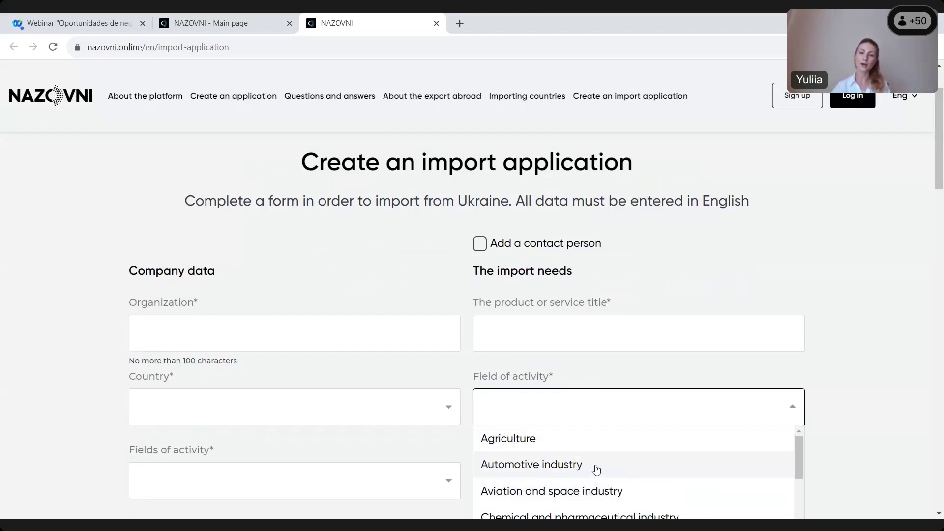
pyautogui.click(902, 372)
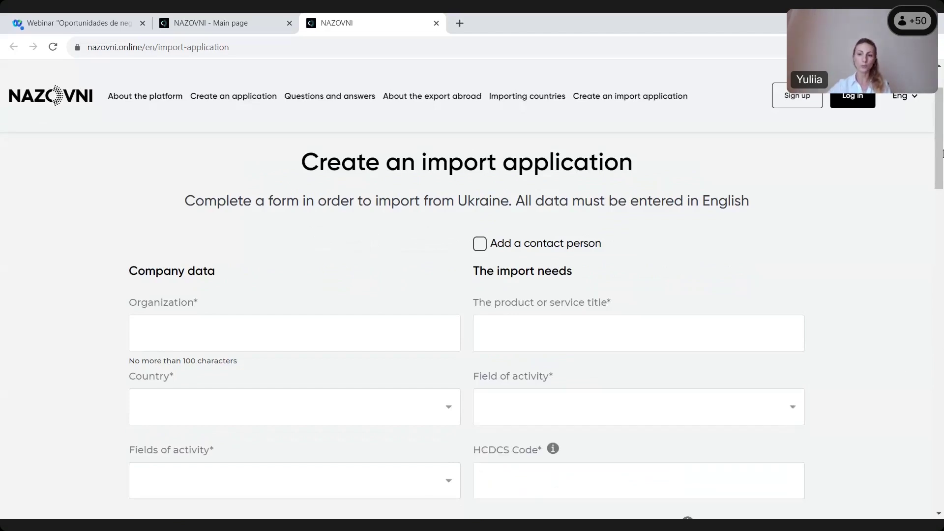
# Enter 6308 as the HCDCS Code under The import needs
pyautogui.scroll(-2, 941, 154)
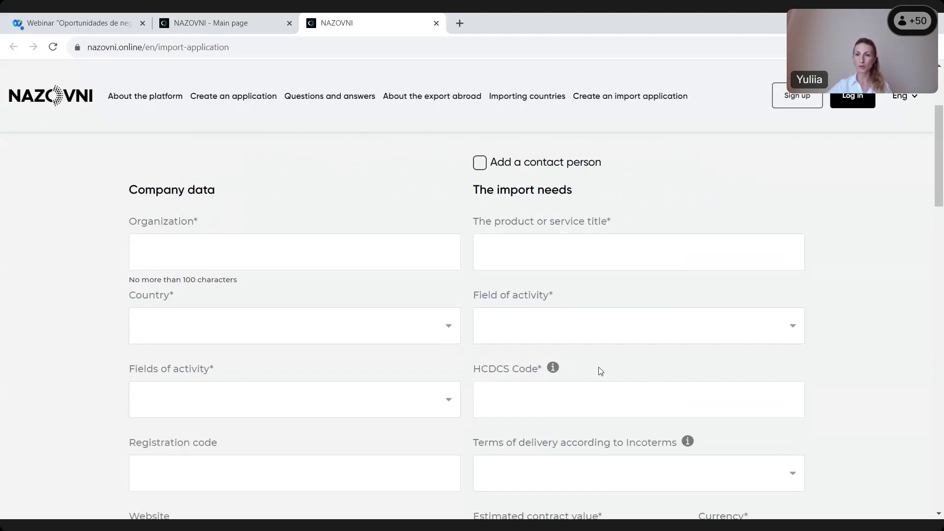
pyautogui.click(546, 405)
pyautogui.write('6308')
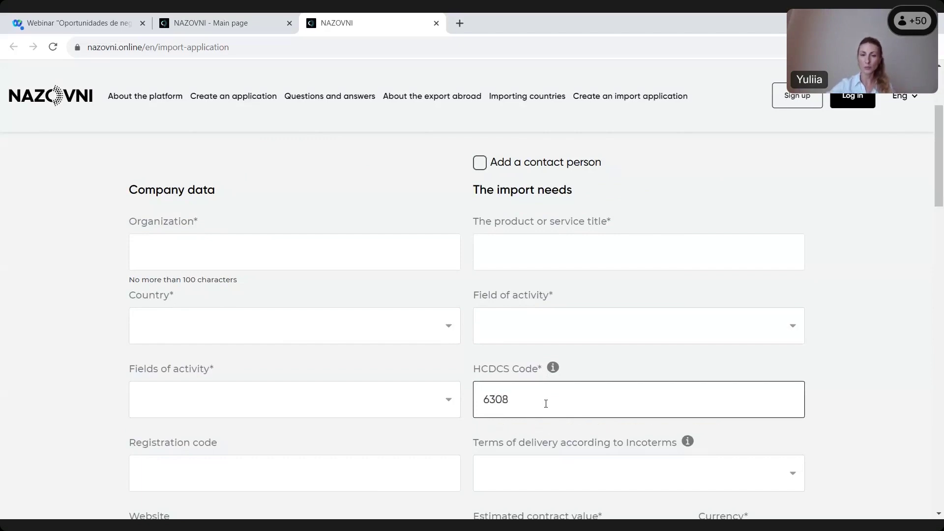
# Open the product code reference linked from the HCDCS Code hint and look through the HS Nomenclature 2022 edition contents
pyautogui.click(553, 370)
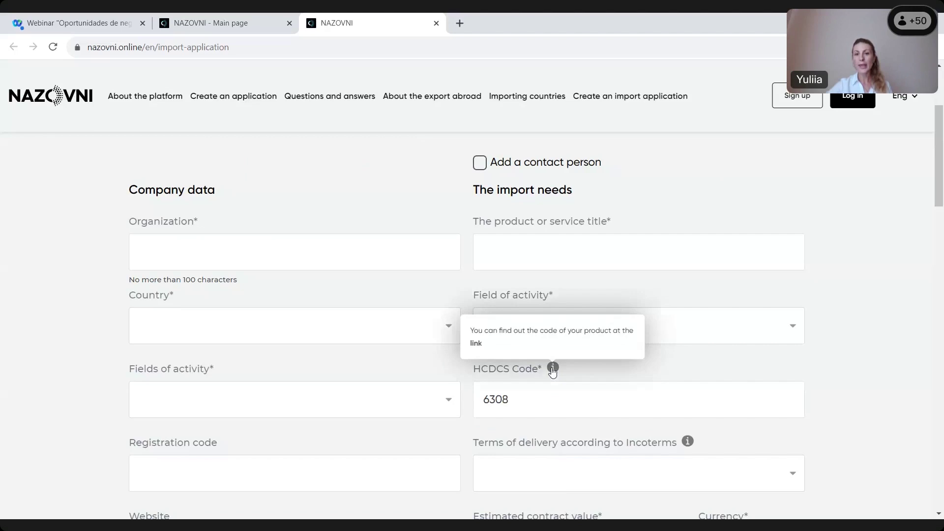
pyautogui.click(476, 344)
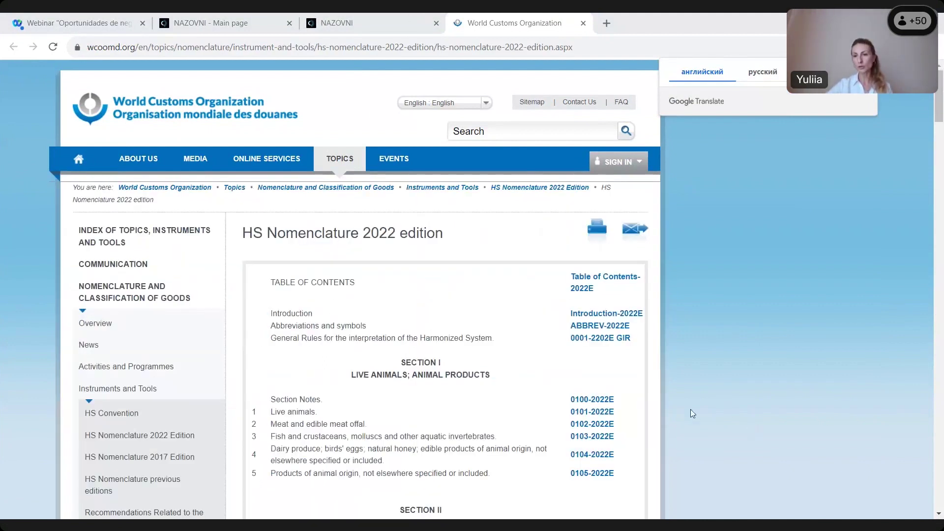
pyautogui.scroll(-10, 551, 359)
pyautogui.scroll(-6, 499, 377)
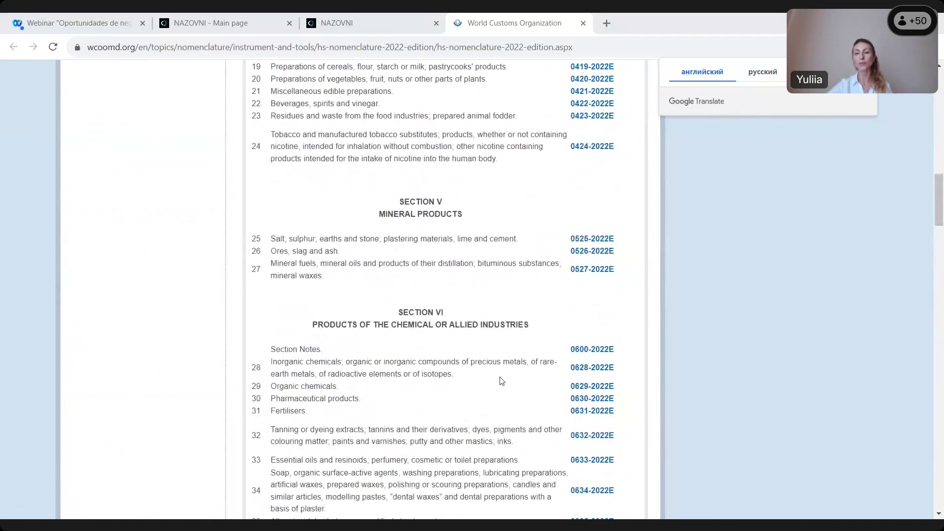
# Return to the NAZOVNI import application form and view the Incoterms delivery terms offered, without choosing one
pyautogui.scroll(15, 501, 381)
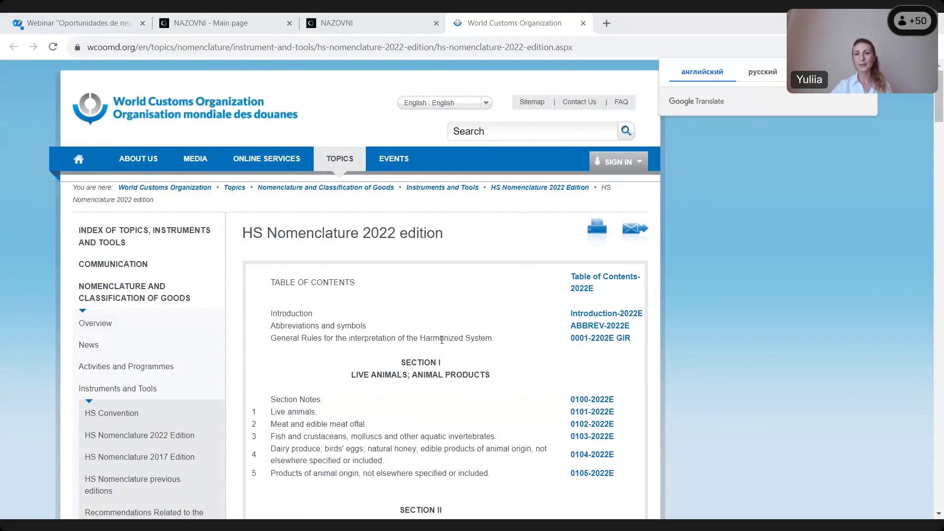
pyautogui.click(302, 25)
pyautogui.moveTo(941, 183); pyautogui.dragTo(940, 220)
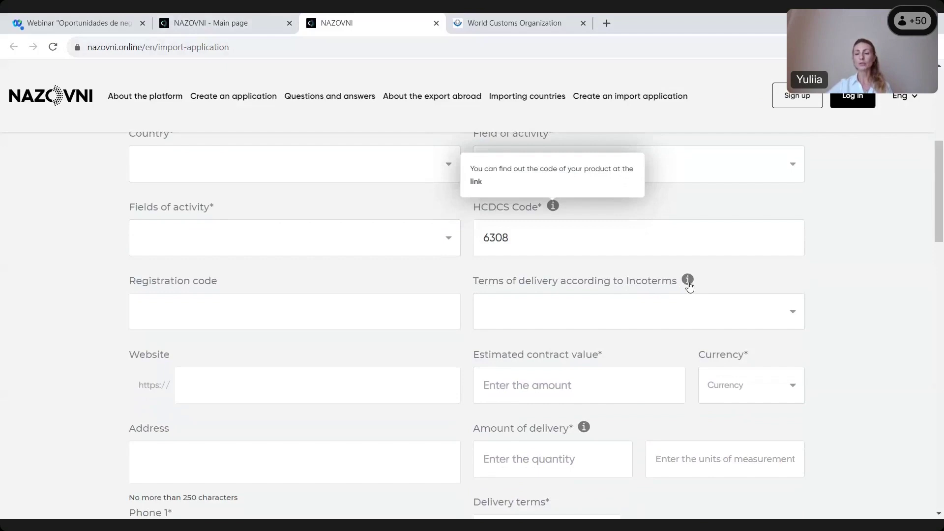
pyautogui.click(670, 316)
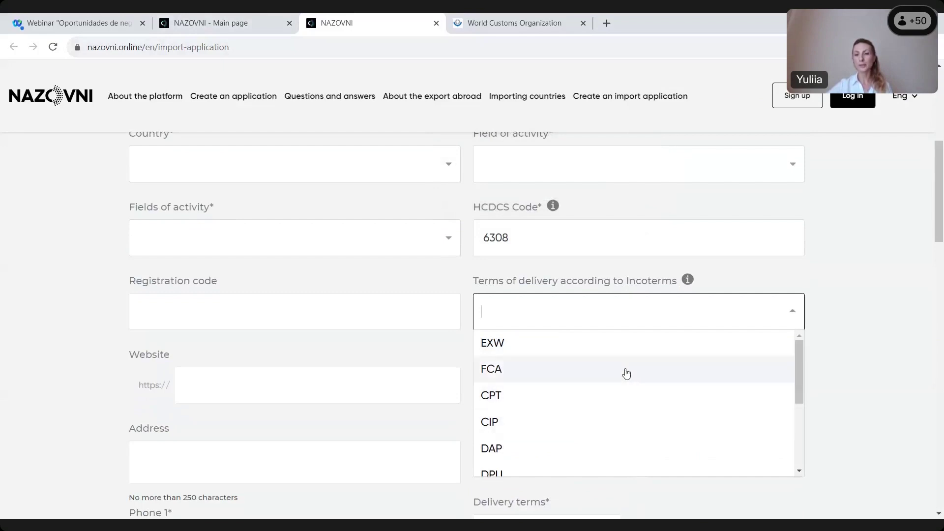
pyautogui.click(580, 304)
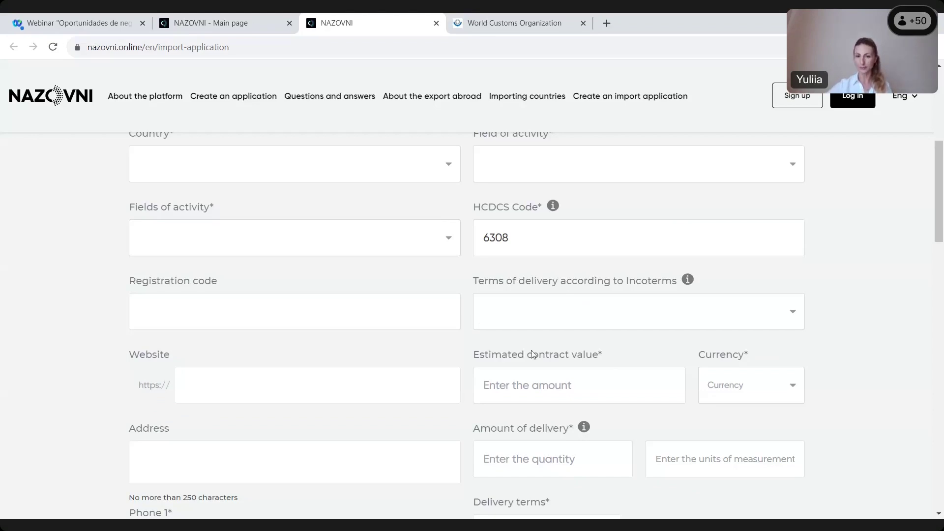
# Go to the estimated contract value field and view the currencies offered beside it, without choosing one
pyautogui.click(492, 385)
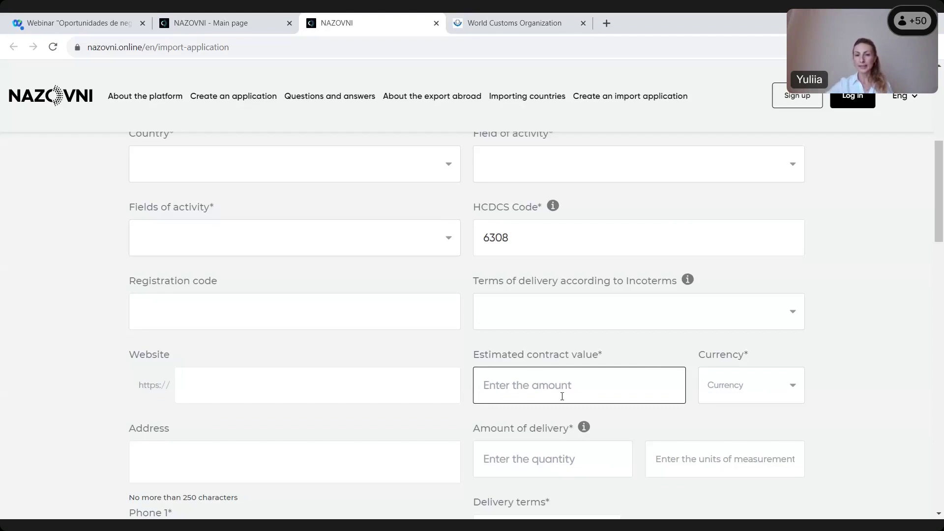
pyautogui.click(786, 385)
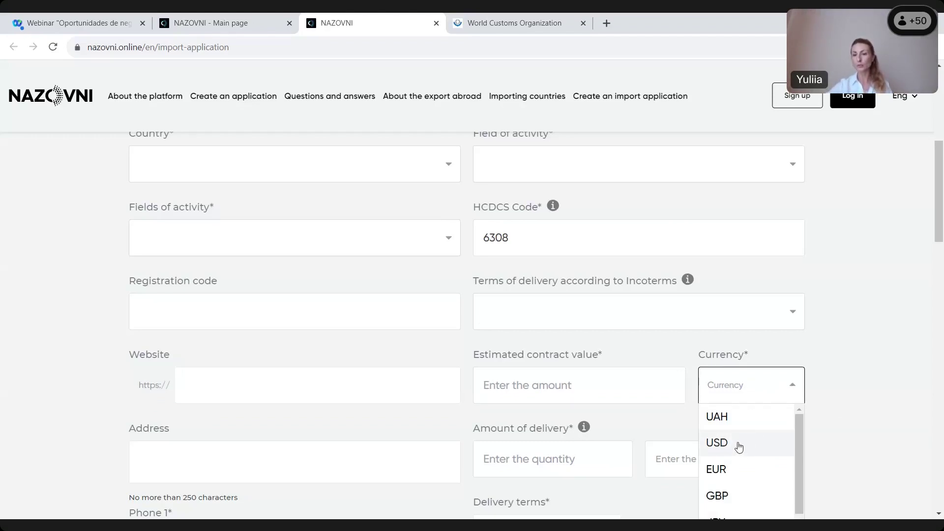
pyautogui.click(874, 439)
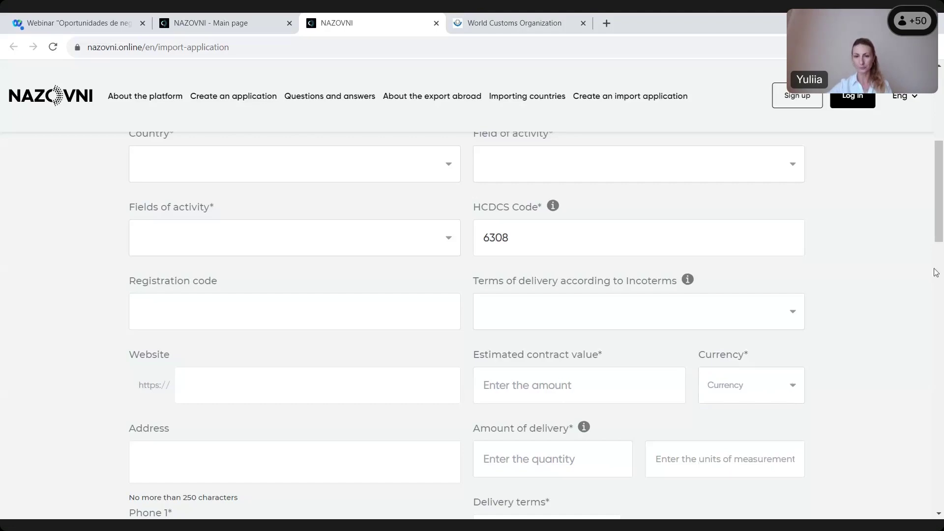
# Go through the quantity and units of measurement fields under Amount of delivery, leaving both empty
pyautogui.scroll(-2, 943, 187)
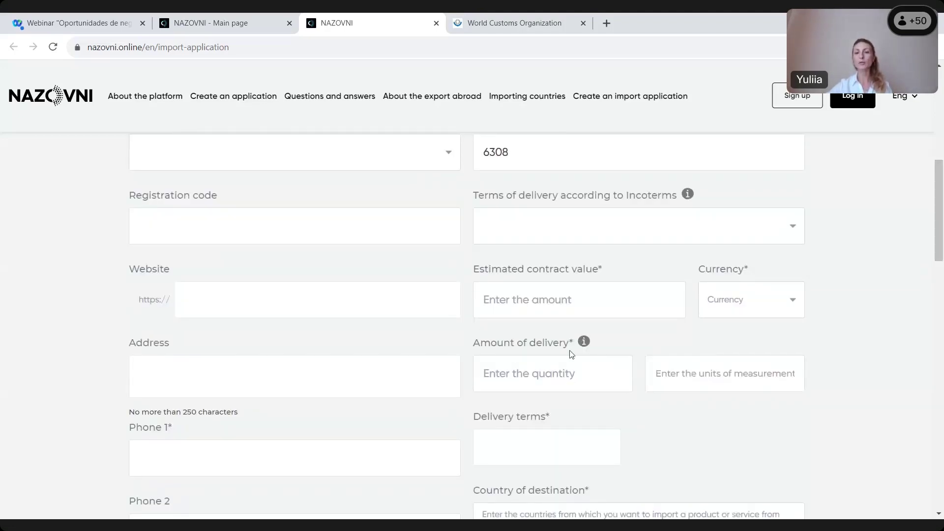
pyautogui.click(548, 373)
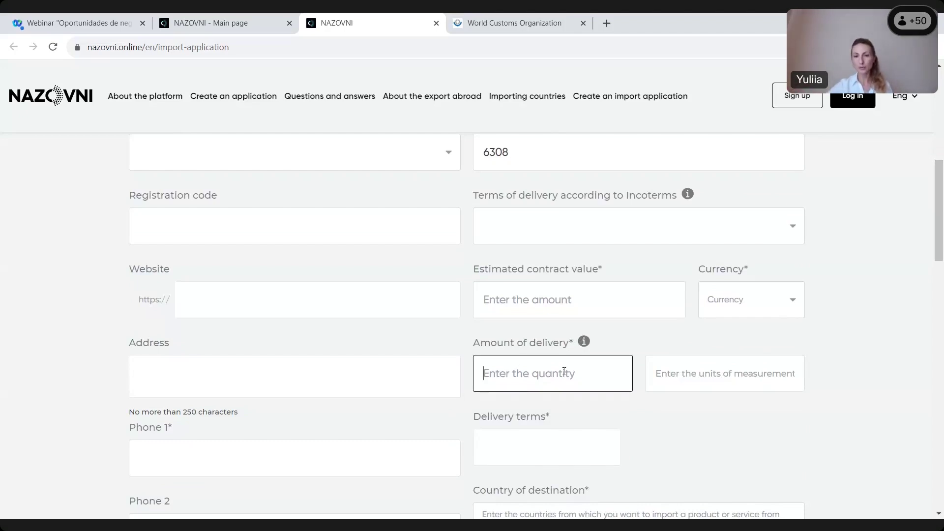
pyautogui.click(705, 372)
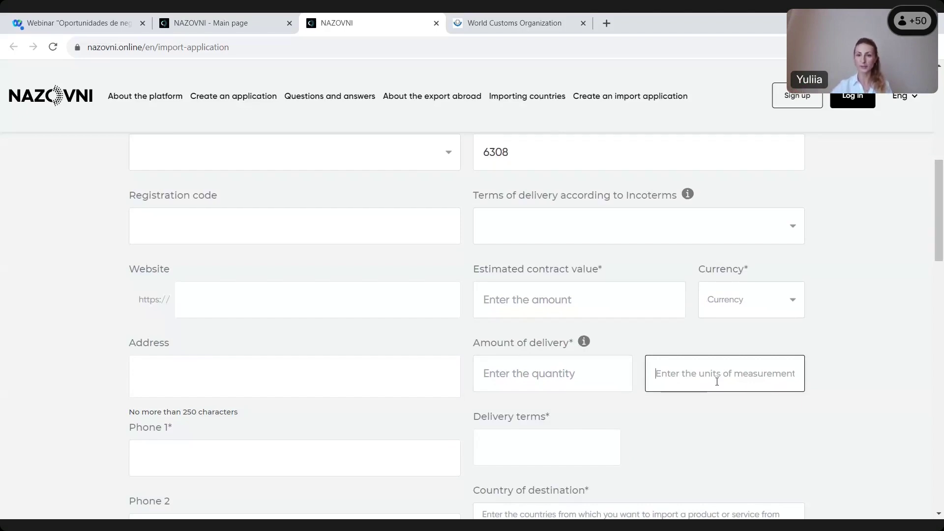
# View the date calendar of the Delivery terms field and close it without picking a date
pyautogui.click(546, 436)
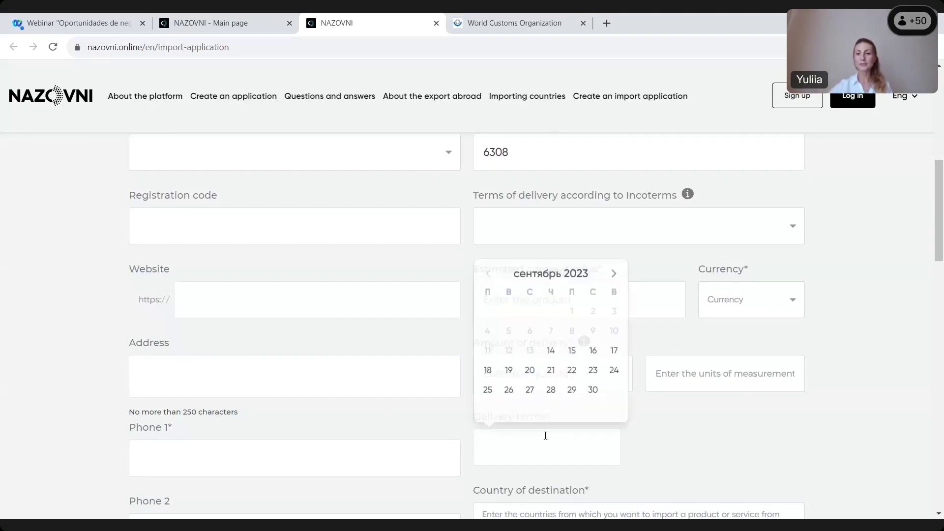
pyautogui.click(922, 384)
pyautogui.scroll(-2, 934, 246)
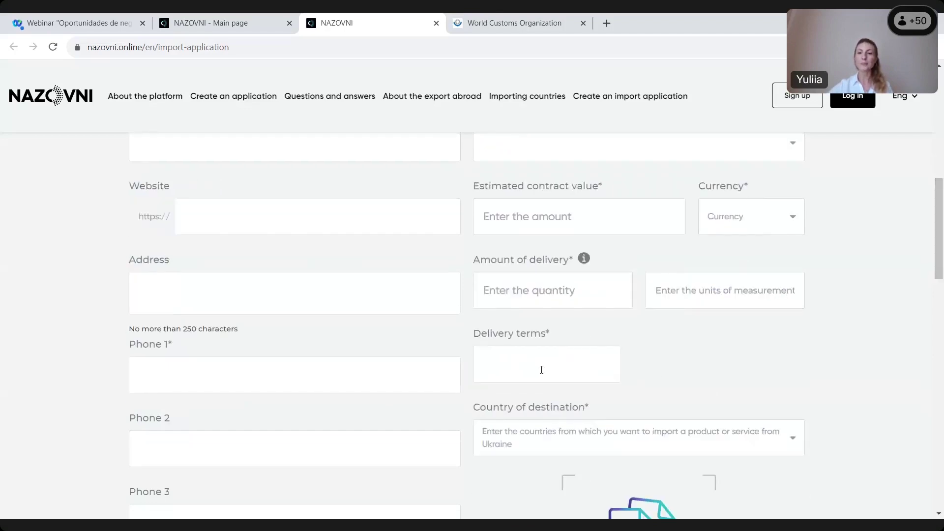
pyautogui.click(542, 369)
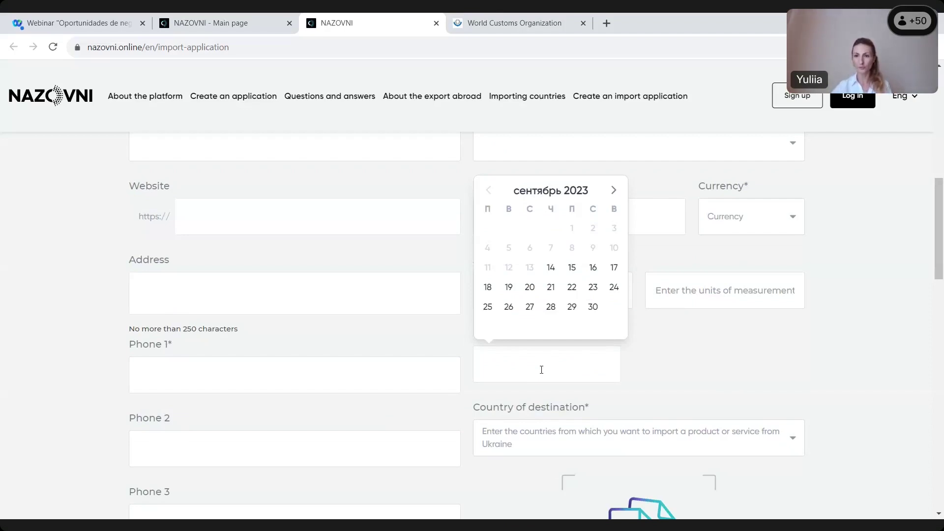
pyautogui.click(388, 421)
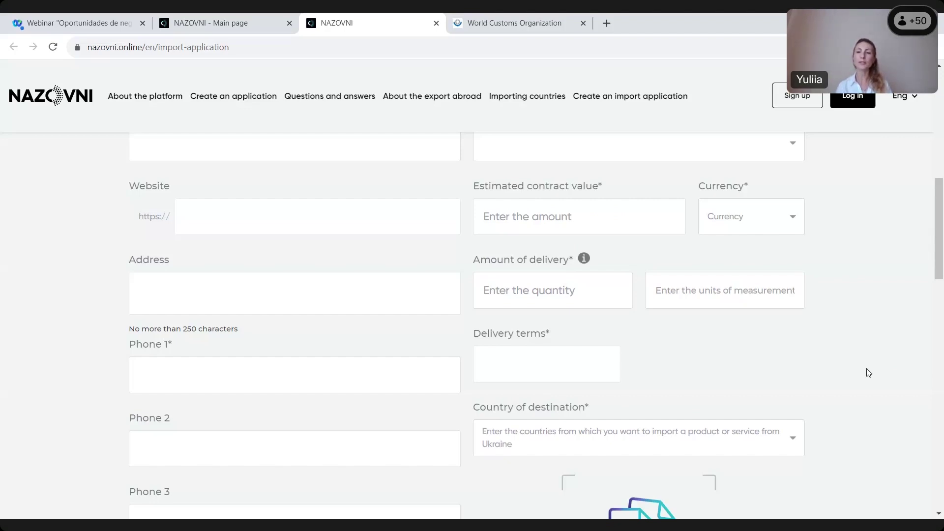
# Look at the file upload area below Country of destination and go to the Comments field, without entering anything
pyautogui.moveTo(940, 265); pyautogui.dragTo(940, 351)
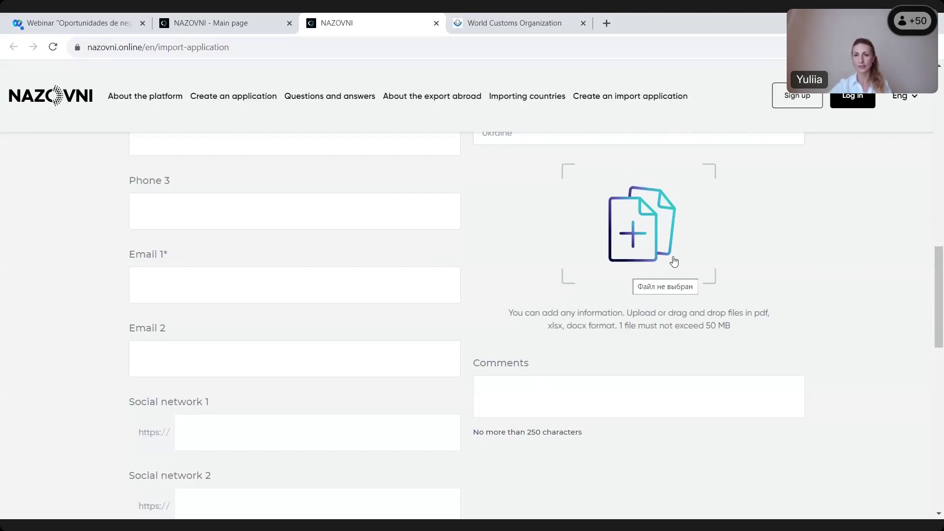
pyautogui.click(501, 397)
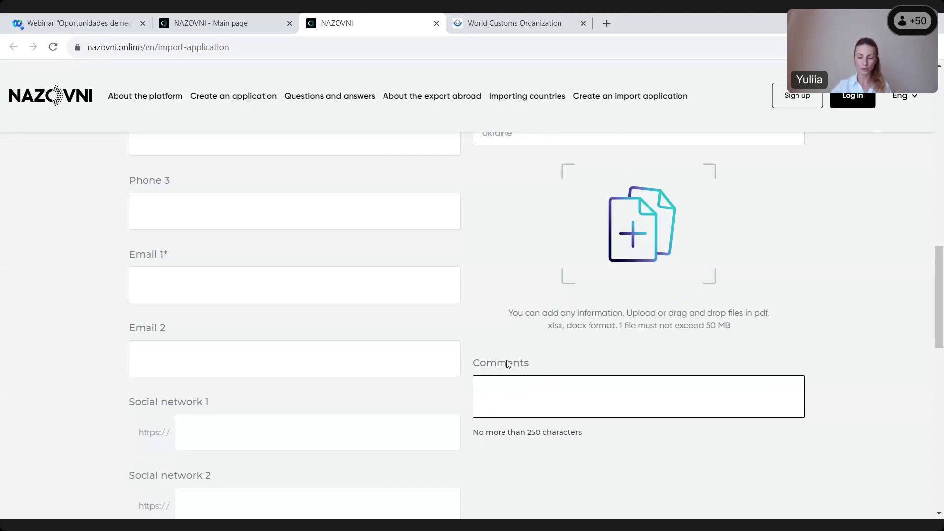
pyautogui.scroll(-6, 635, 442)
# Review the whole import application form down to its Cancel and Send options and return to its heading
pyautogui.scroll(12, 528, 351)
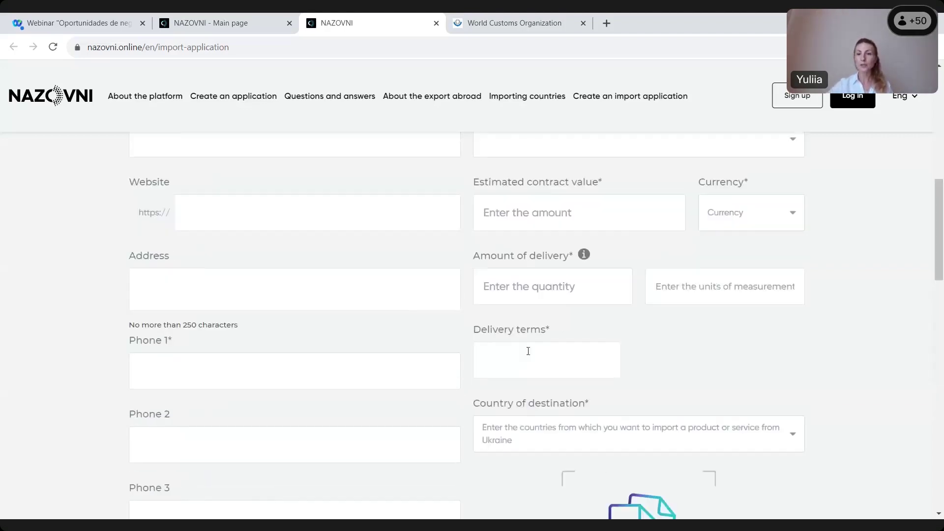
pyautogui.scroll(6, 882, 435)
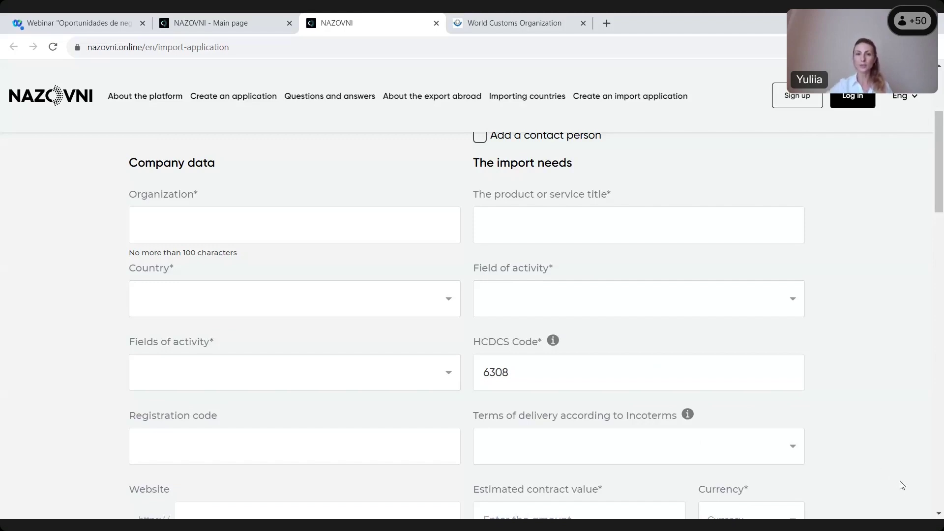
pyautogui.scroll(-15, 888, 418)
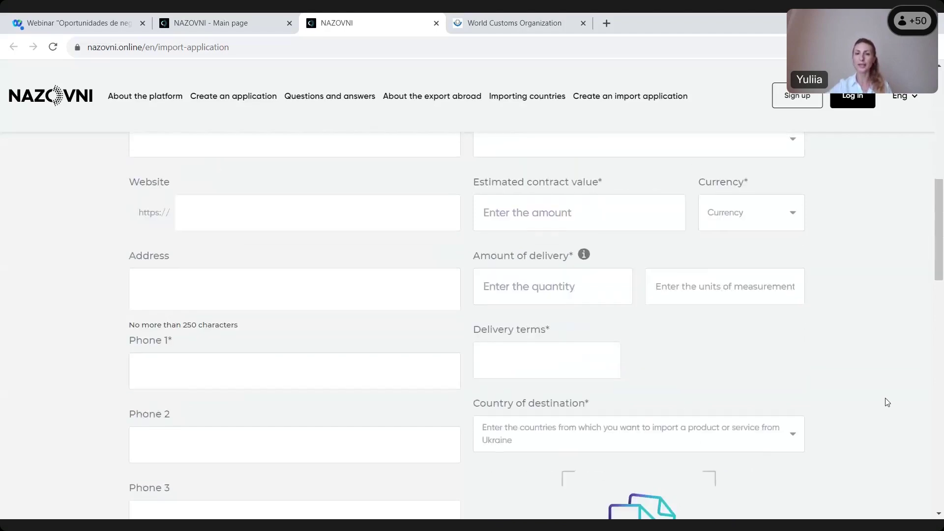
pyautogui.scroll(-8, 902, 401)
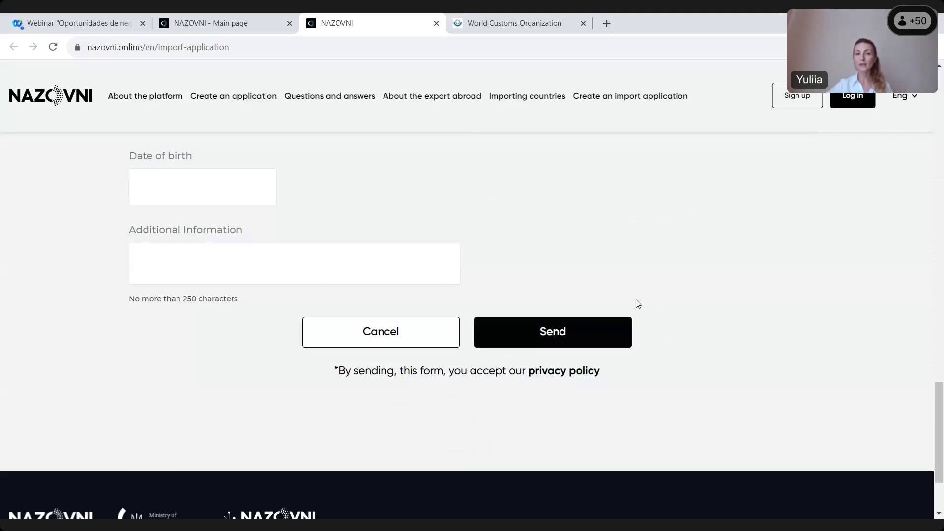
pyautogui.scroll(10, 660, 331)
pyautogui.scroll(-6, 670, 349)
pyautogui.scroll(-4, 670, 349)
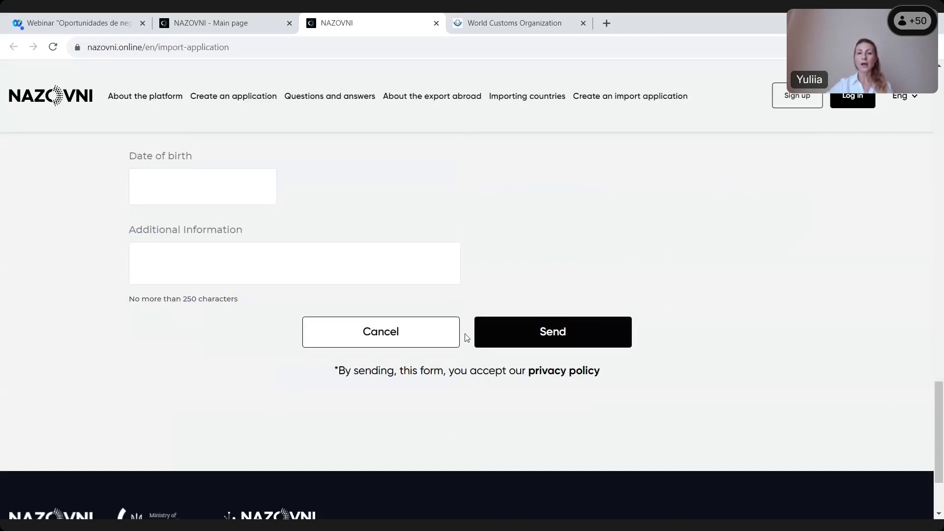
pyautogui.scroll(20, 428, 312)
pyautogui.scroll(6, 429, 311)
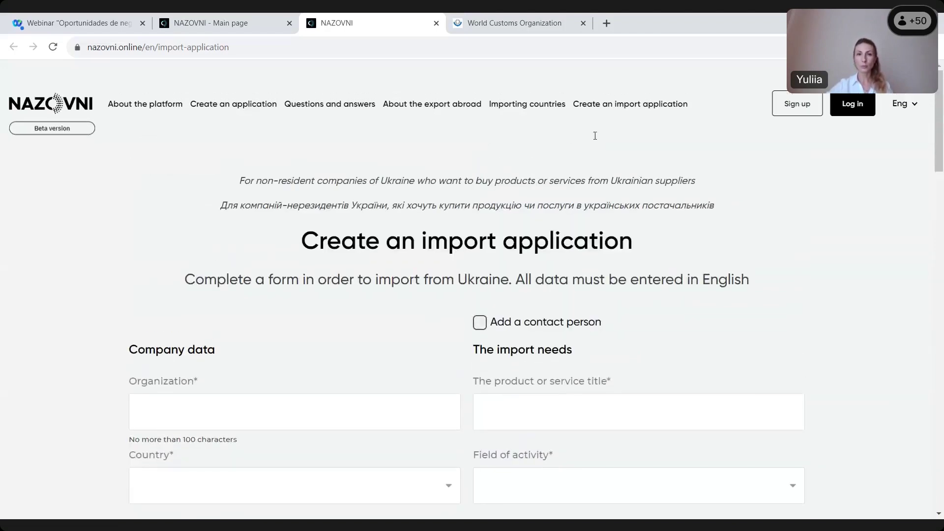